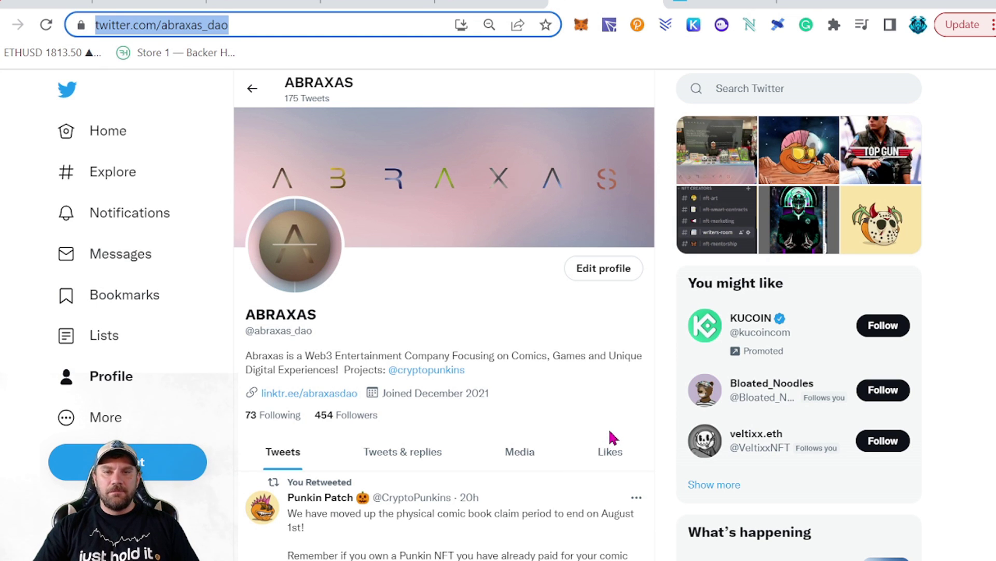
# Sign in to The Sandbox with the MetaMask (Recommended) login option
pyautogui.scroll(-3, 610, 434)
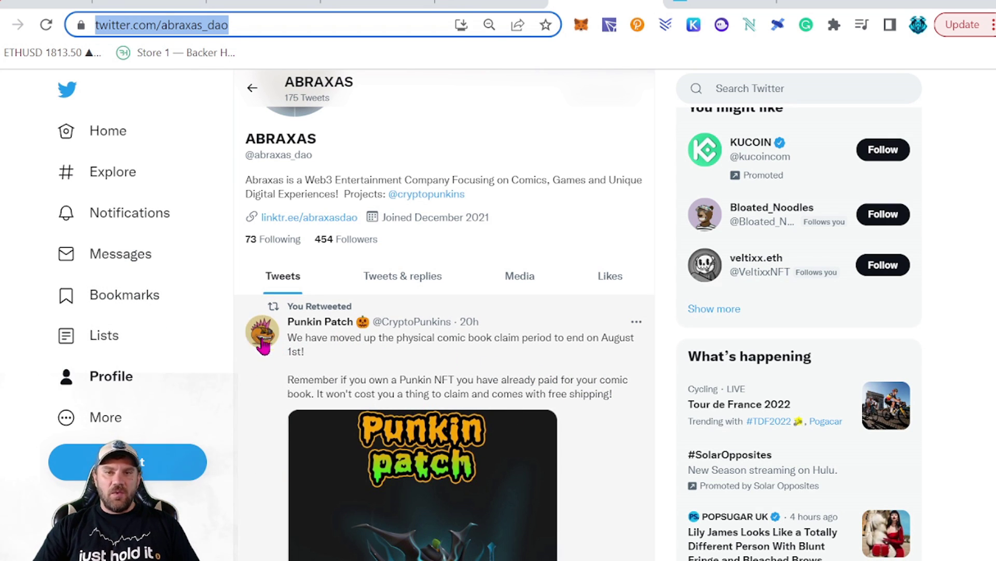
pyautogui.scroll(-7, 591, 376)
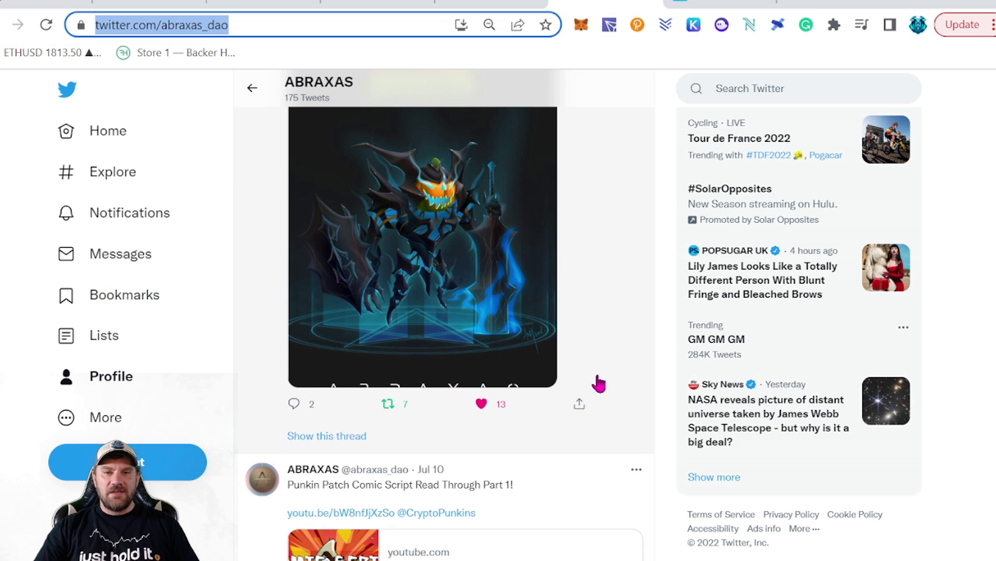
pyautogui.scroll(8, 598, 383)
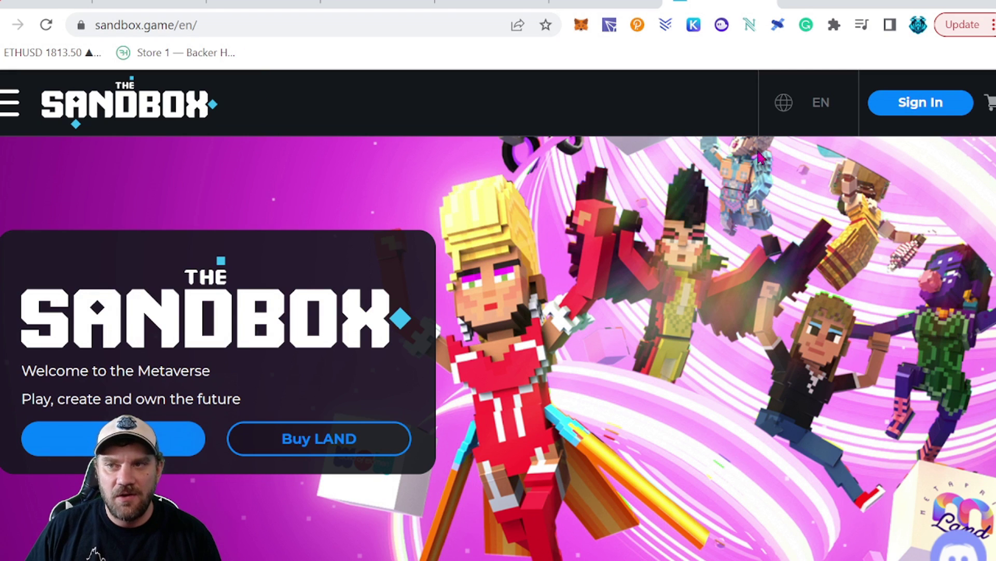
pyautogui.click(914, 117)
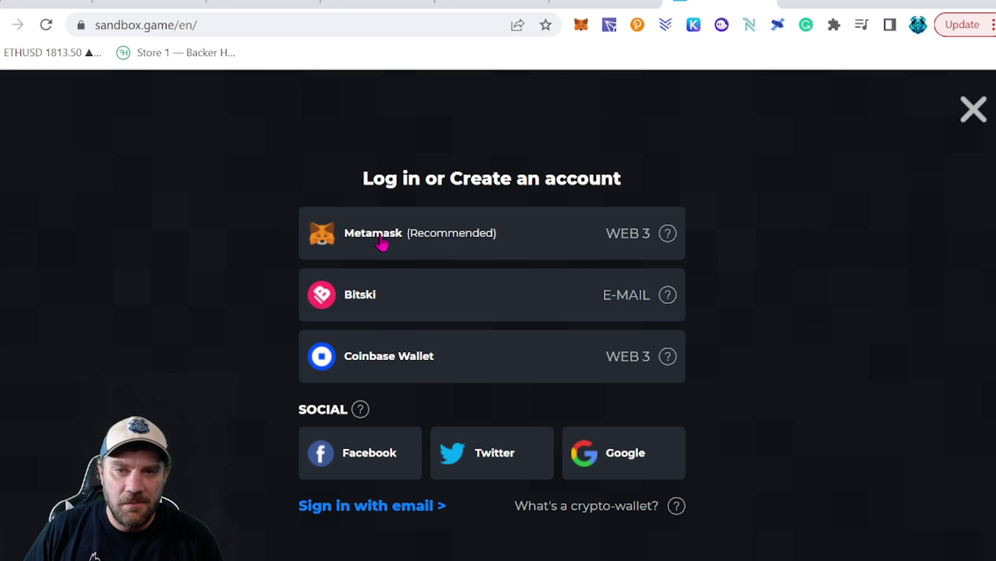
pyautogui.click(413, 237)
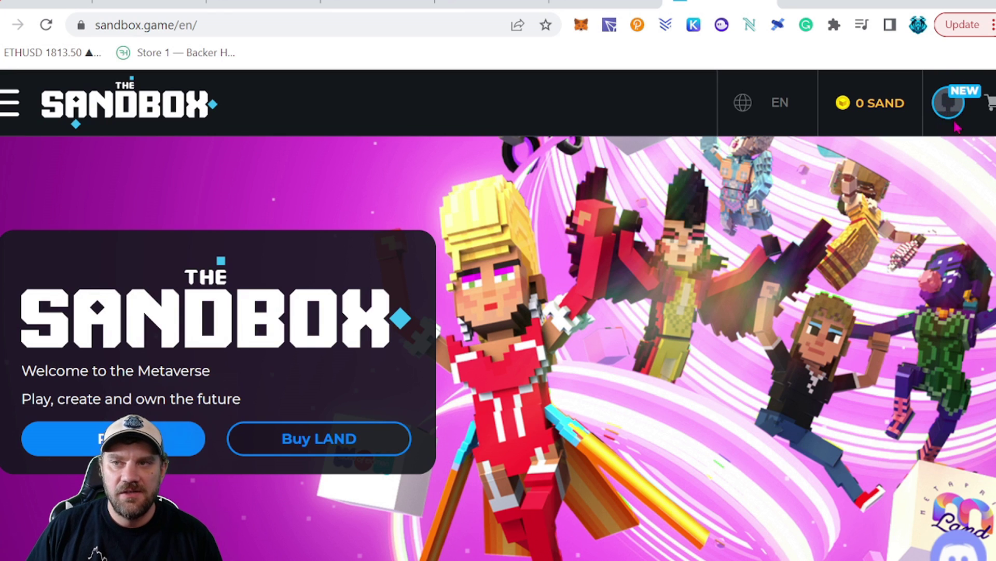
# Open Staking from the avatar menu and scroll to the mSAND-MATIC pool's 58.99 earnings
pyautogui.click(956, 121)
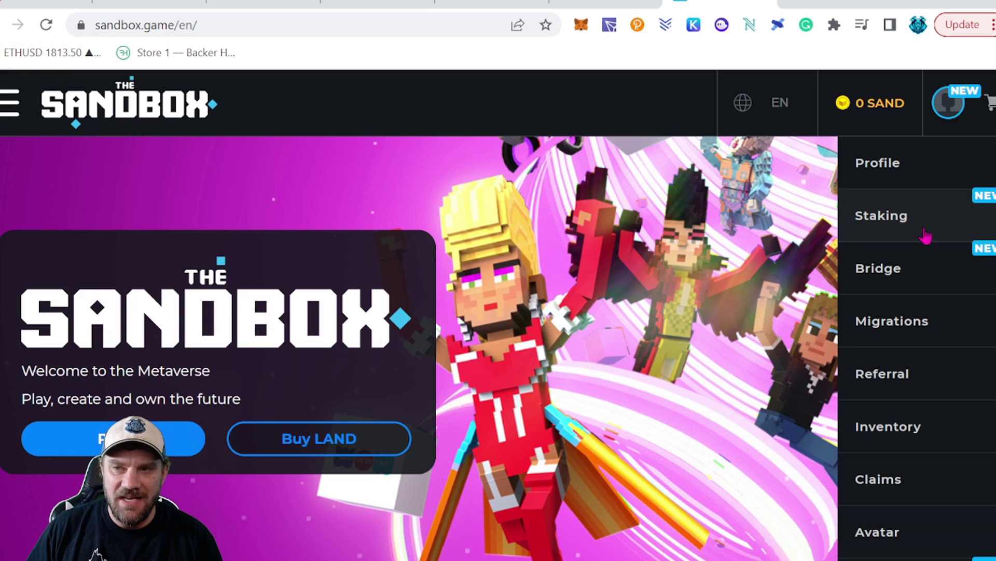
pyautogui.click(900, 234)
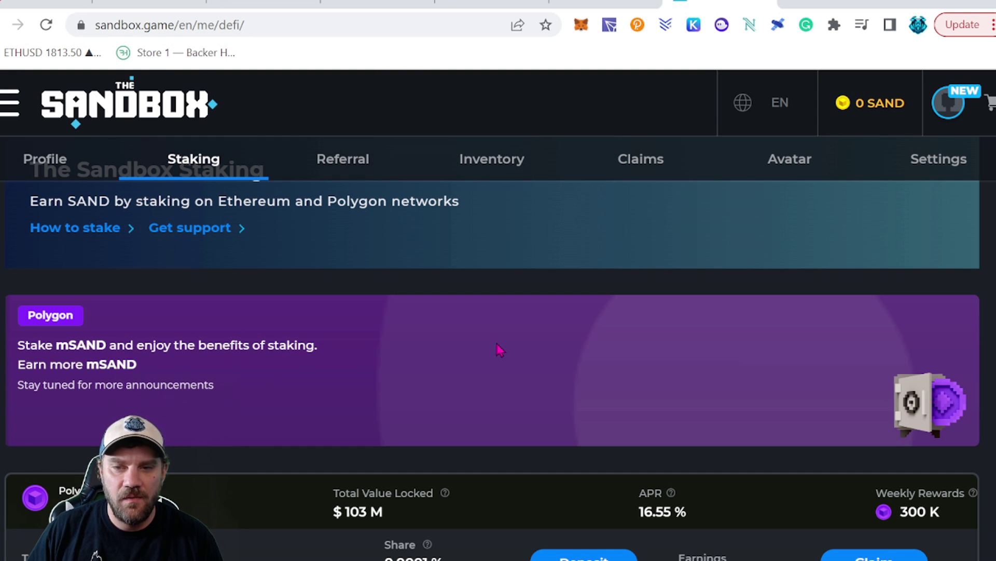
pyautogui.scroll(-2, 499, 349)
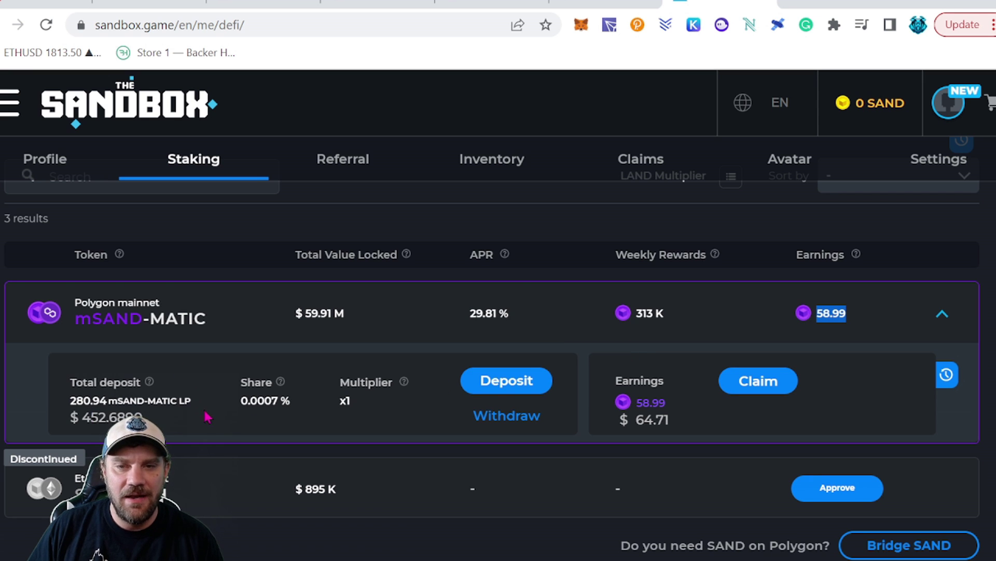
pyautogui.moveTo(405, 387)
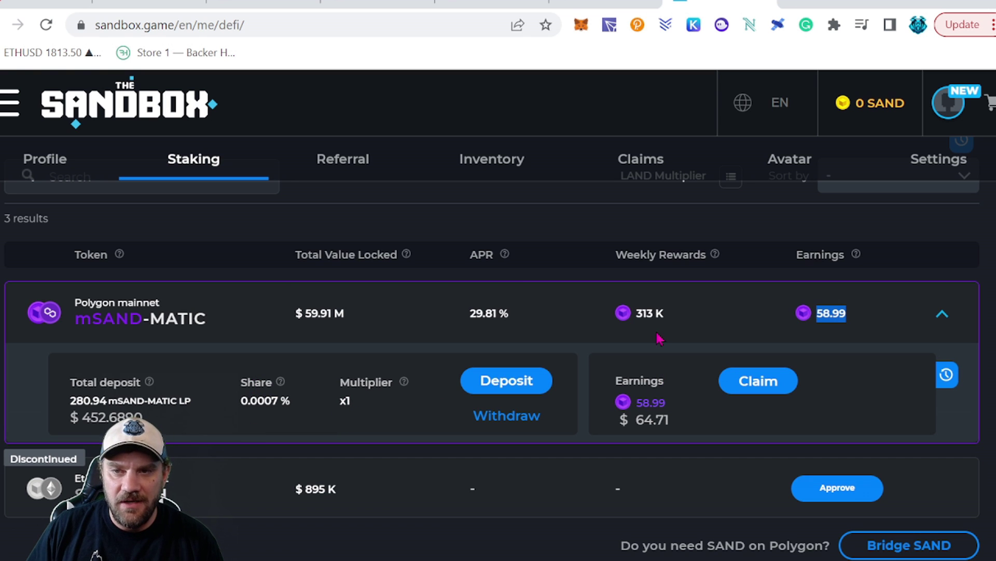
pyautogui.moveTo(474, 315)
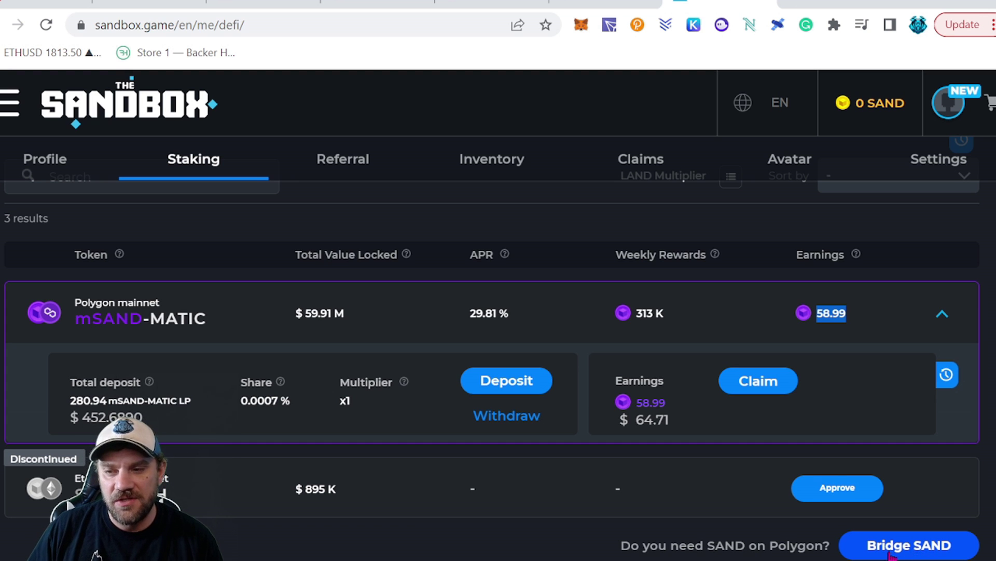
# Open Bridge SAND, dismiss the withdrawals-paused notice, and scroll to the NFTs on Ethereum
pyautogui.click(912, 551)
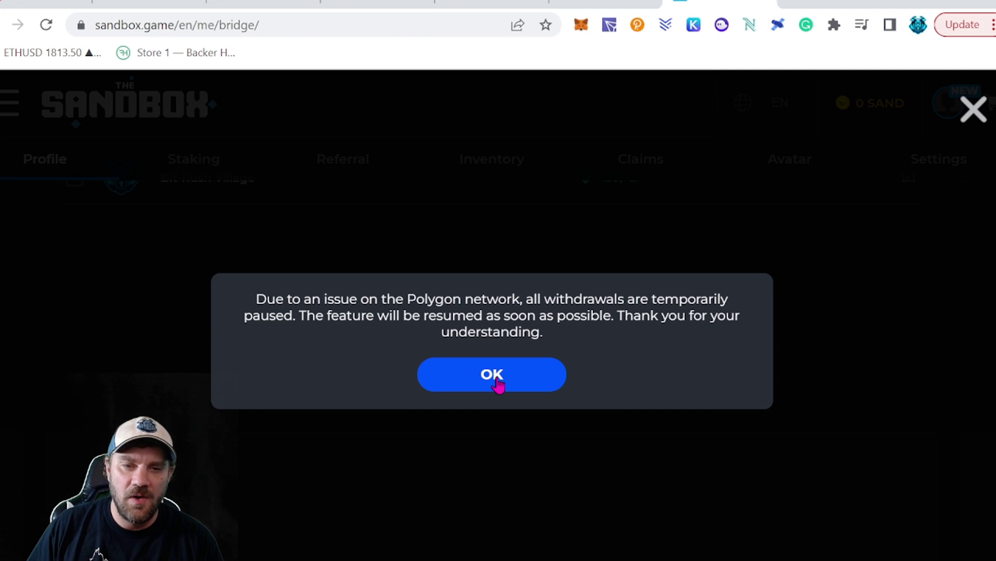
pyautogui.click(492, 374)
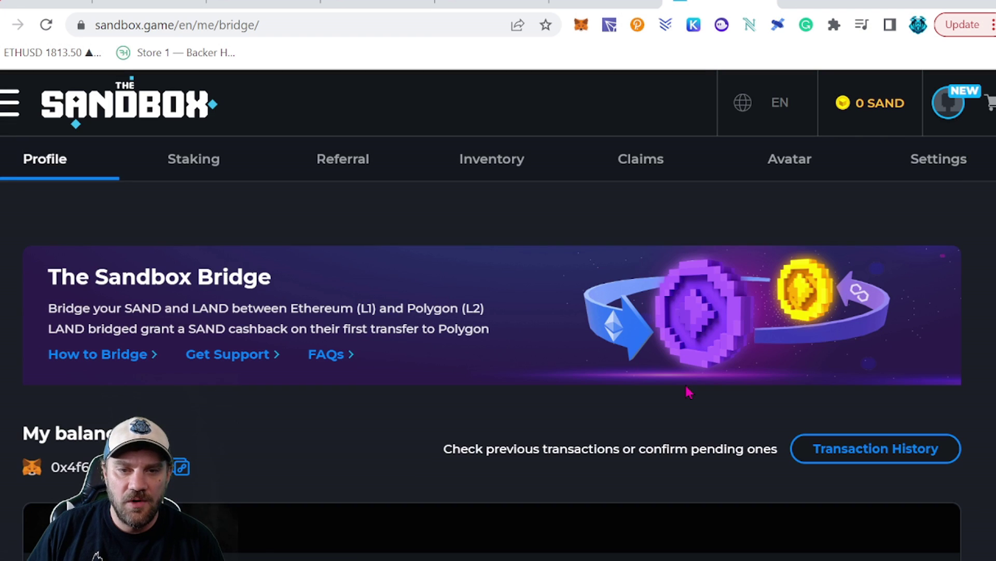
pyautogui.scroll(-5, 686, 392)
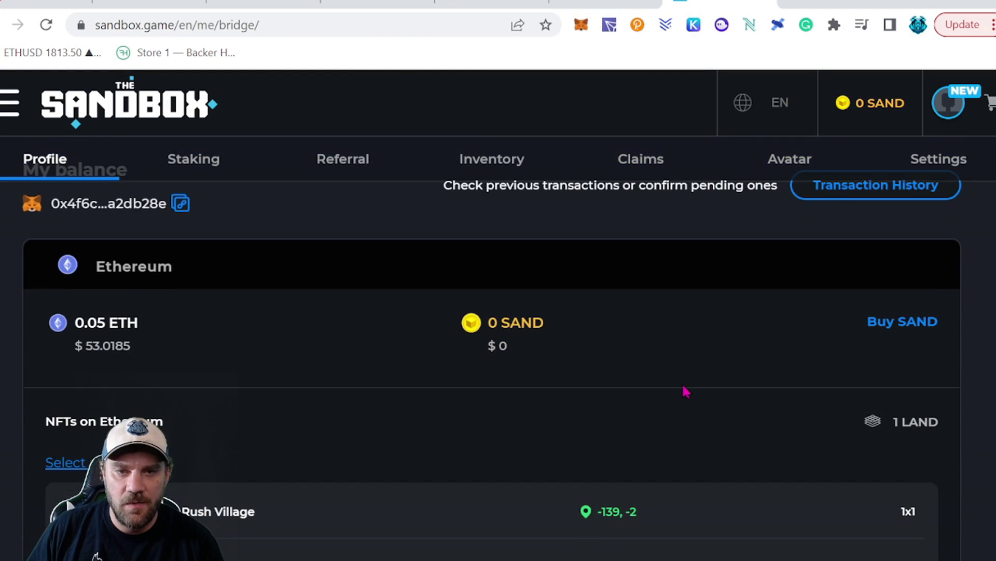
pyautogui.scroll(-1, 684, 392)
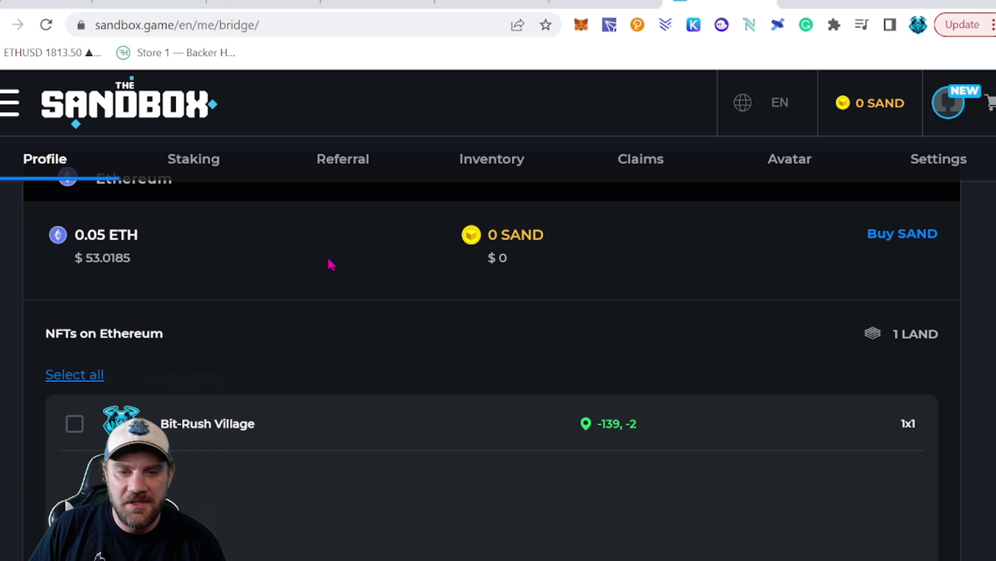
pyautogui.scroll(-2, 330, 264)
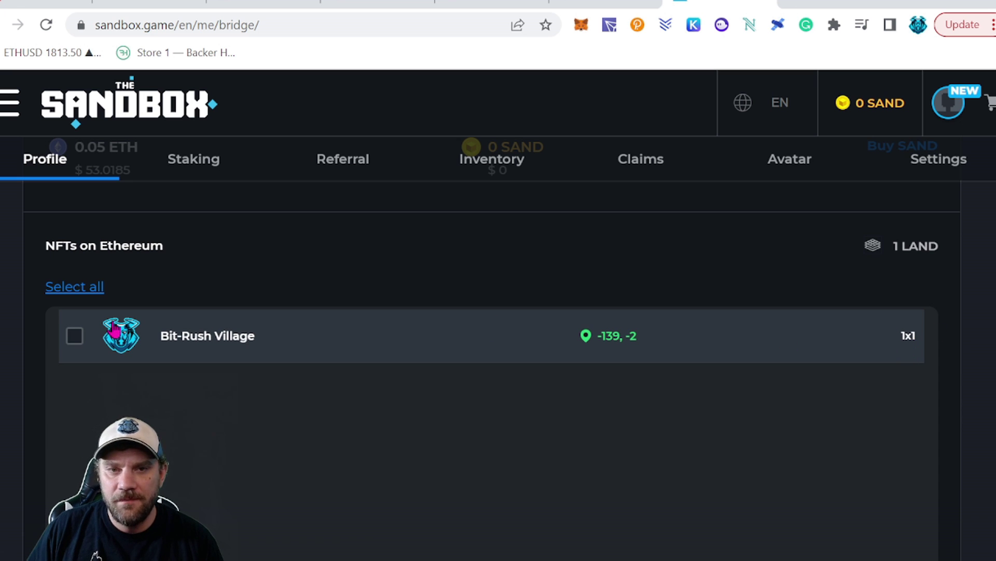
# Select the Bit-Rush Village LAND and confirm its deposit to Polygon for review
pyautogui.click(74, 337)
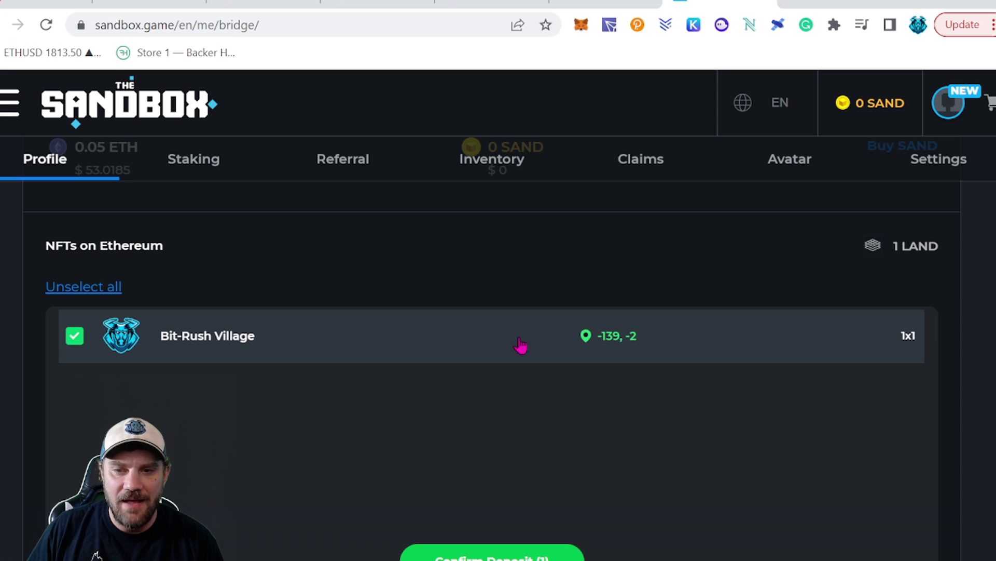
pyautogui.scroll(-3, 521, 347)
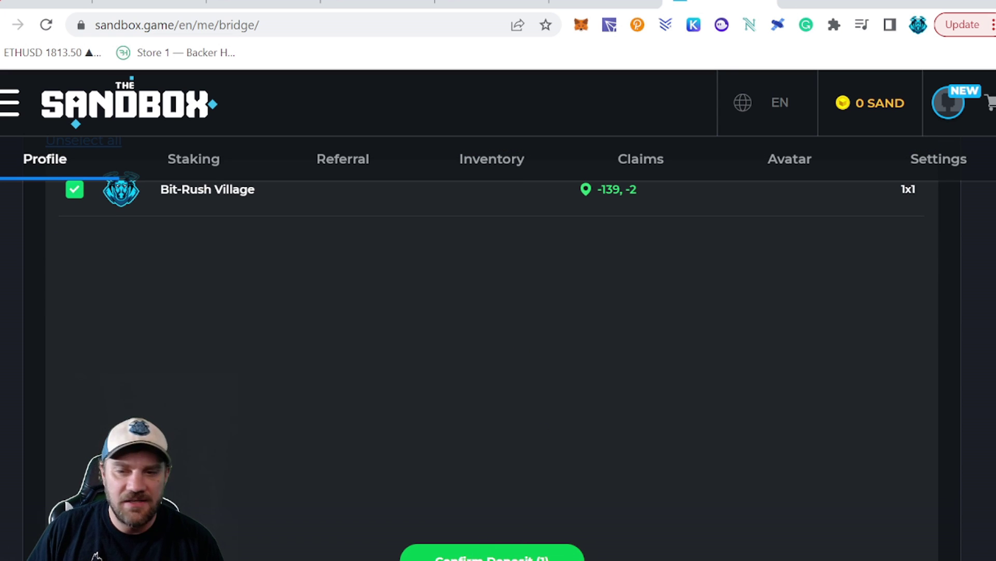
pyautogui.click(488, 555)
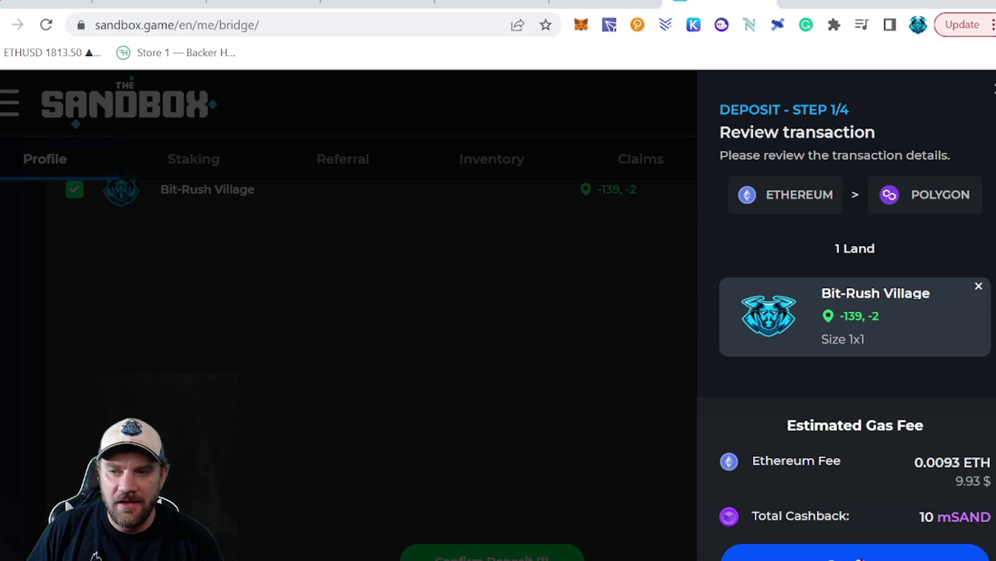
# Confirm the reviewed deposit and approve both MetaMask transactions for the LAND transfer
pyautogui.click(856, 554)
pyautogui.scroll(-5, 896, 400)
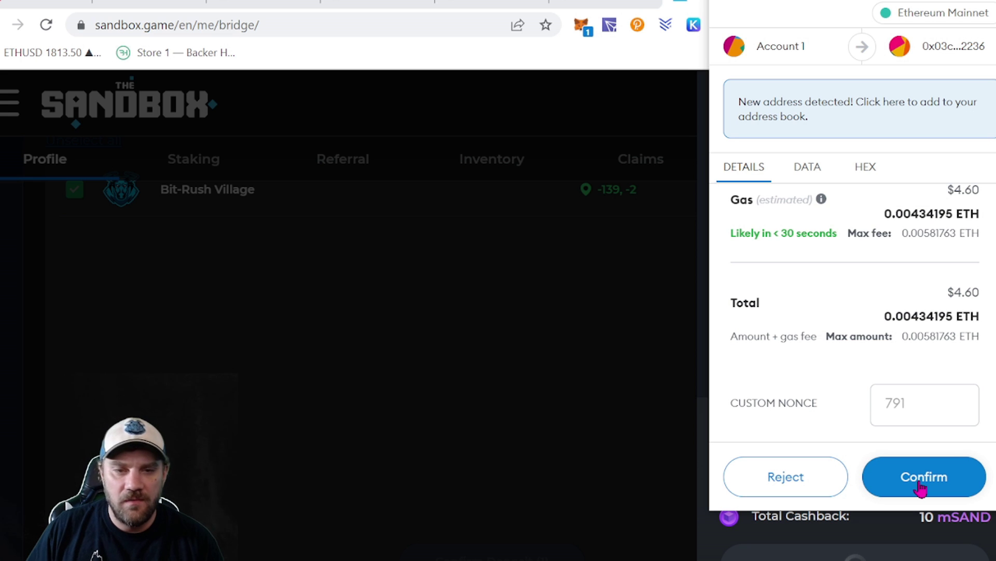
pyautogui.click(919, 472)
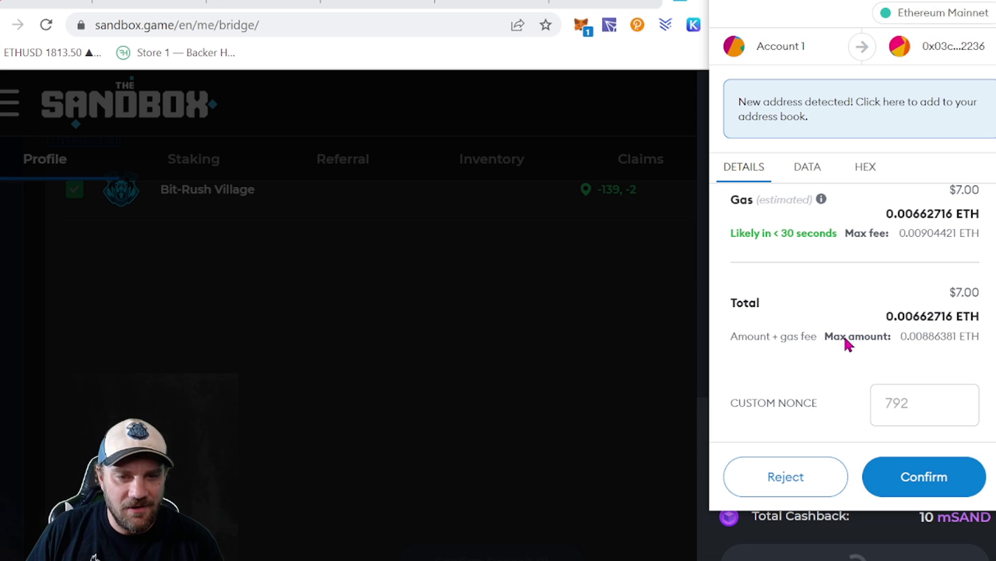
pyautogui.click(930, 484)
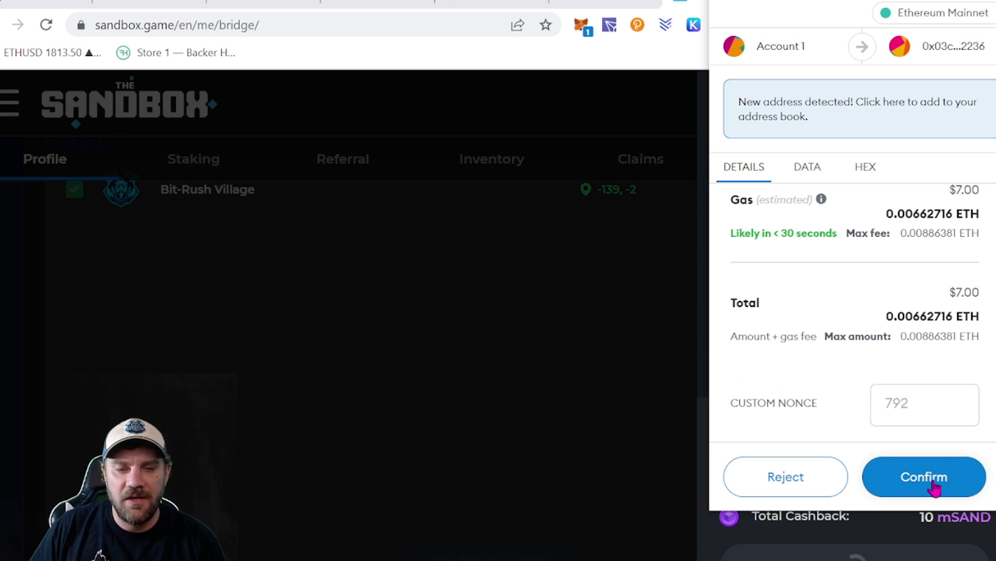
pyautogui.click(934, 487)
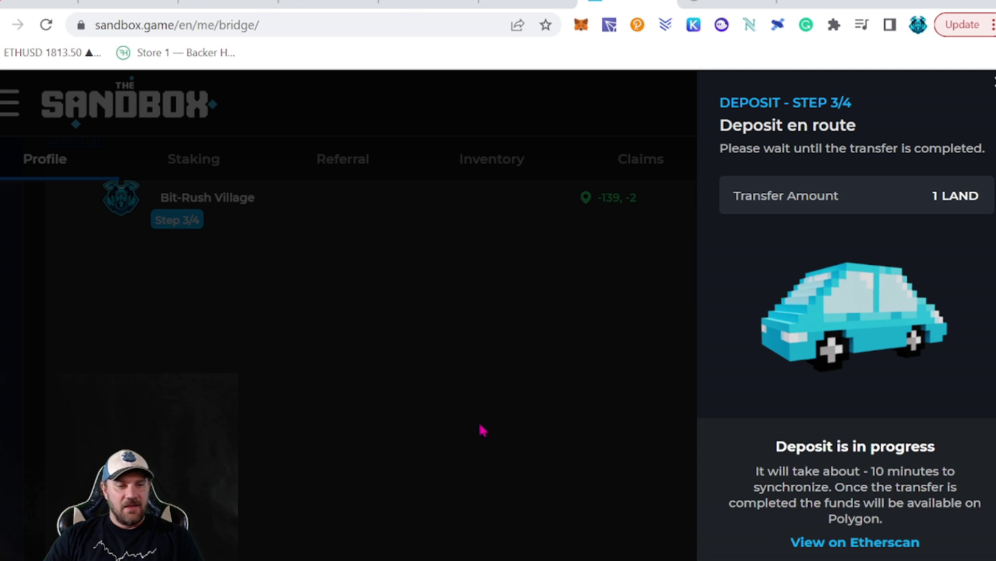
# View the step 3/4 deposit transaction on Etherscan
pyautogui.click(732, 2)
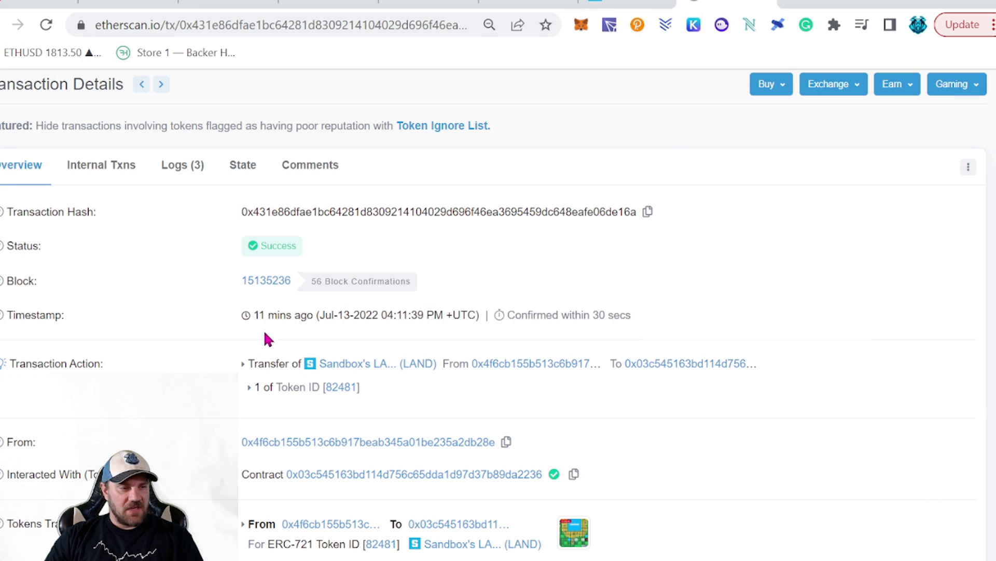
# Go back to the Sandbox tab with the 1 LAND deposit still en route
pyautogui.click(627, 2)
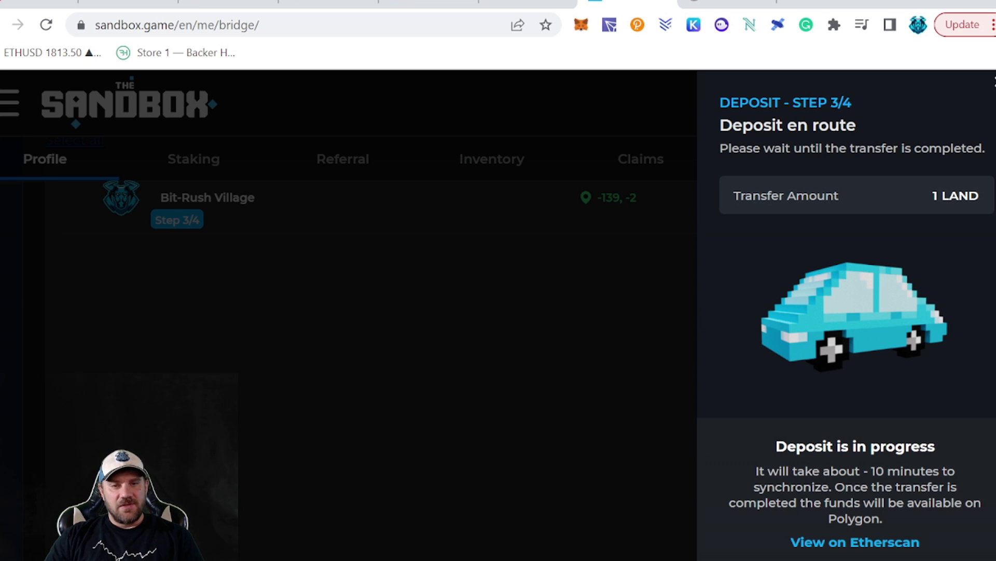
# Recheck that the Bit-Rush Village deposit is still at step 3 of 4, then close its panel
pyautogui.press('Escape')
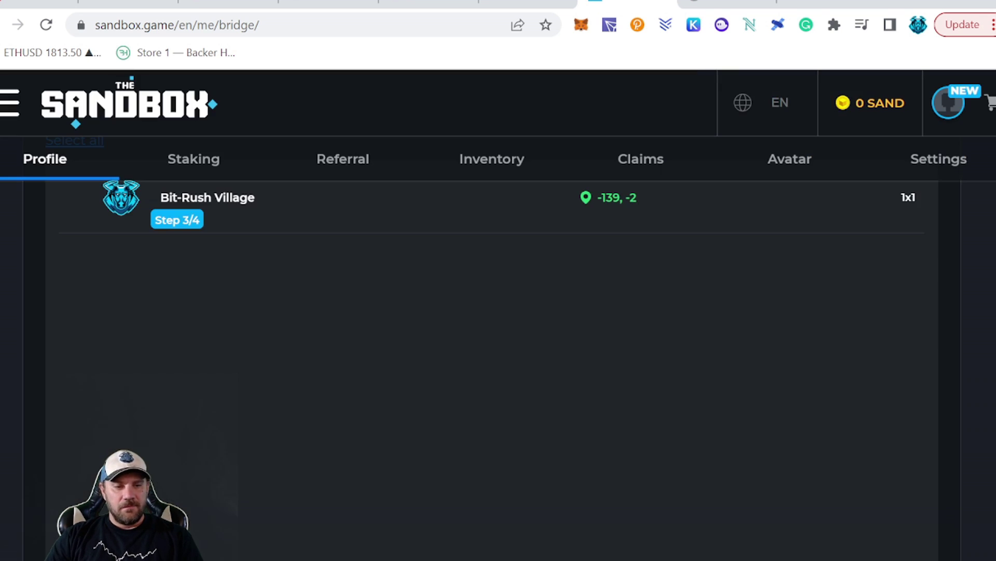
pyautogui.scroll(3, 176, 335)
pyautogui.scroll(-1, 177, 335)
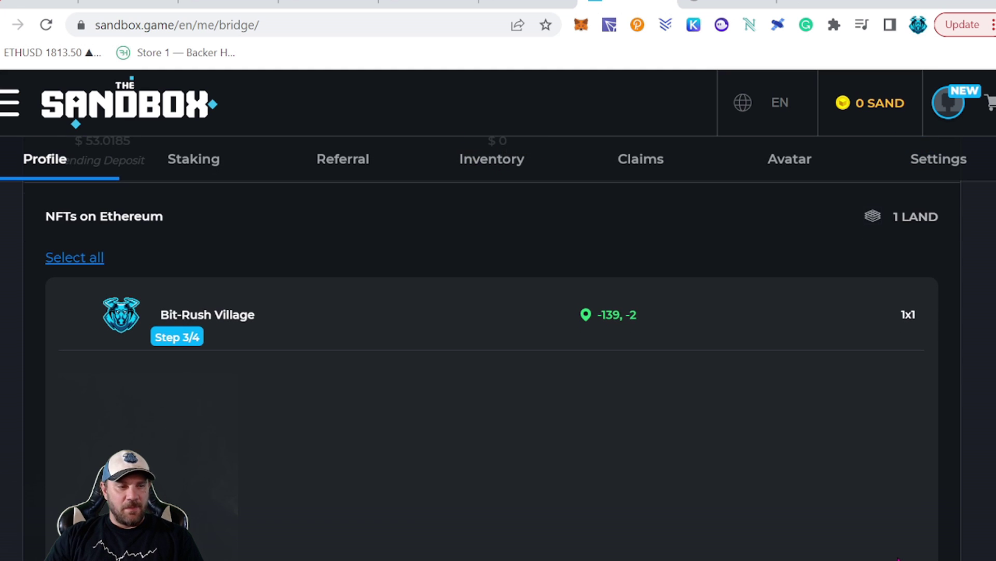
pyautogui.click(233, 337)
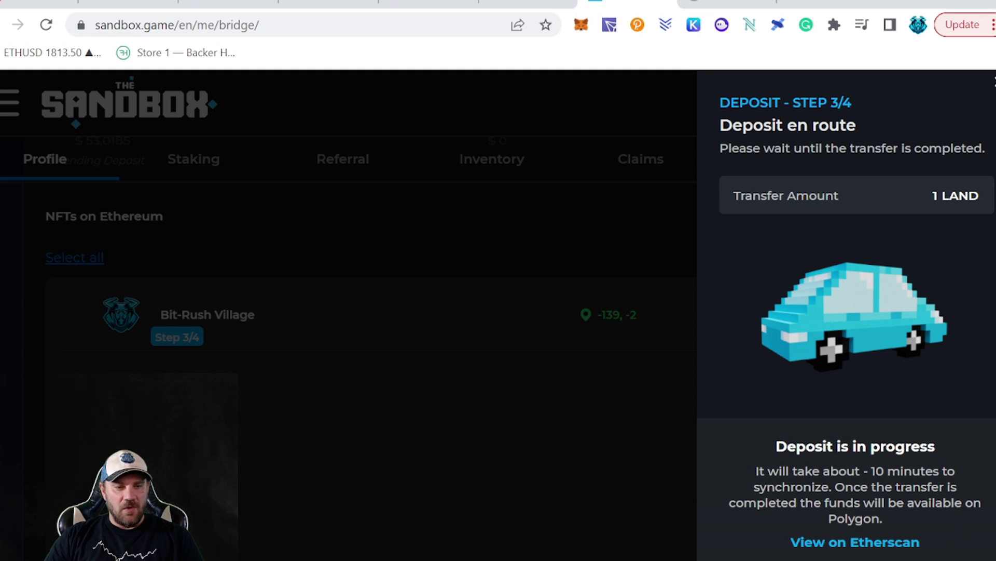
pyautogui.press('Escape')
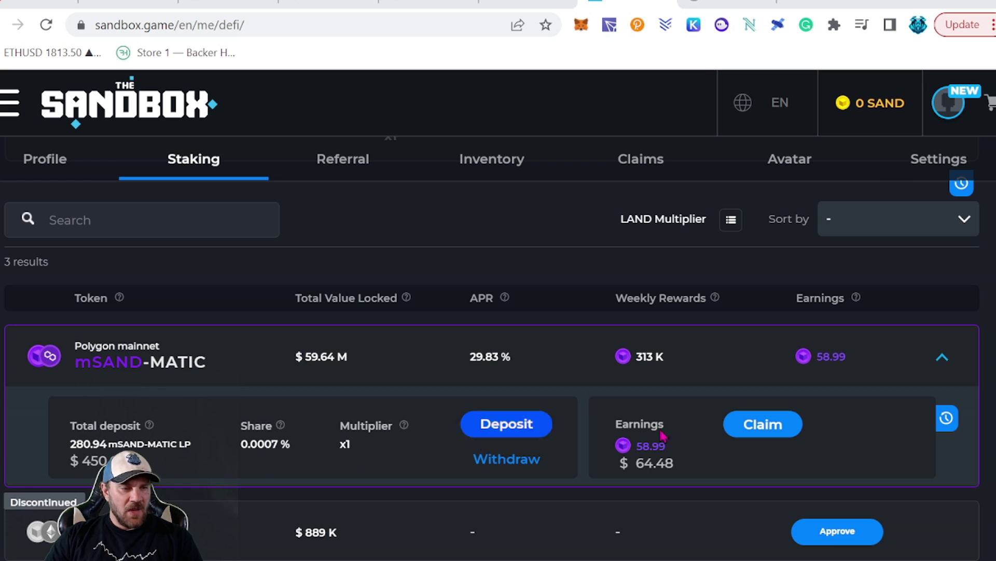
# Claim the 58.99 mSAND earnings, letting MetaMask switch to Matic Mainnet and approving the transaction
pyautogui.click(763, 425)
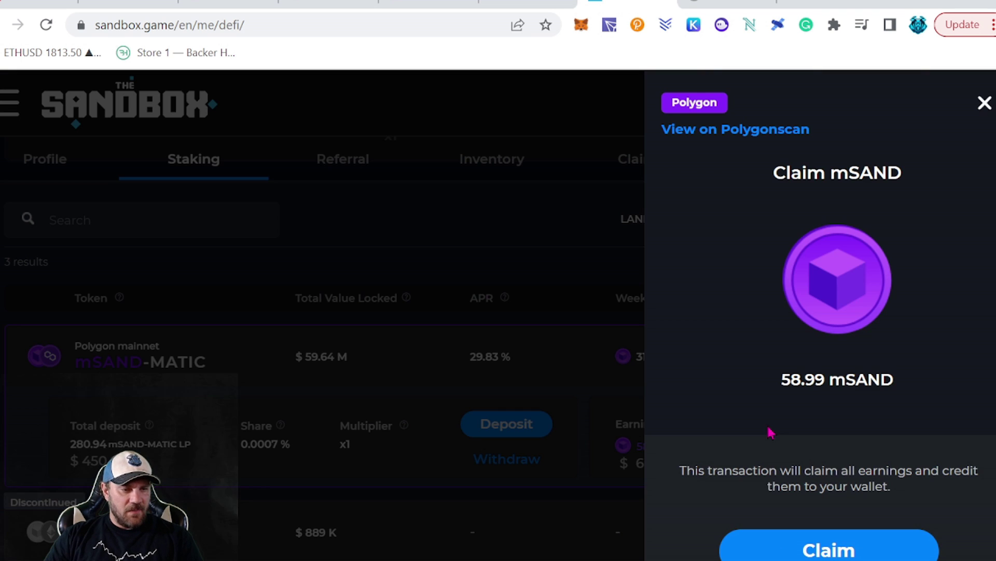
pyautogui.click(840, 553)
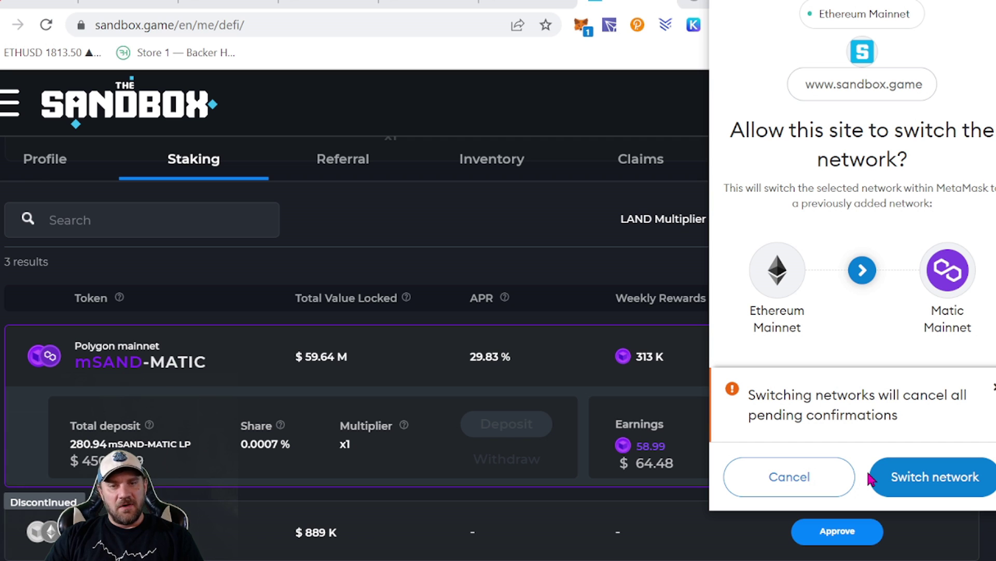
pyautogui.click(934, 483)
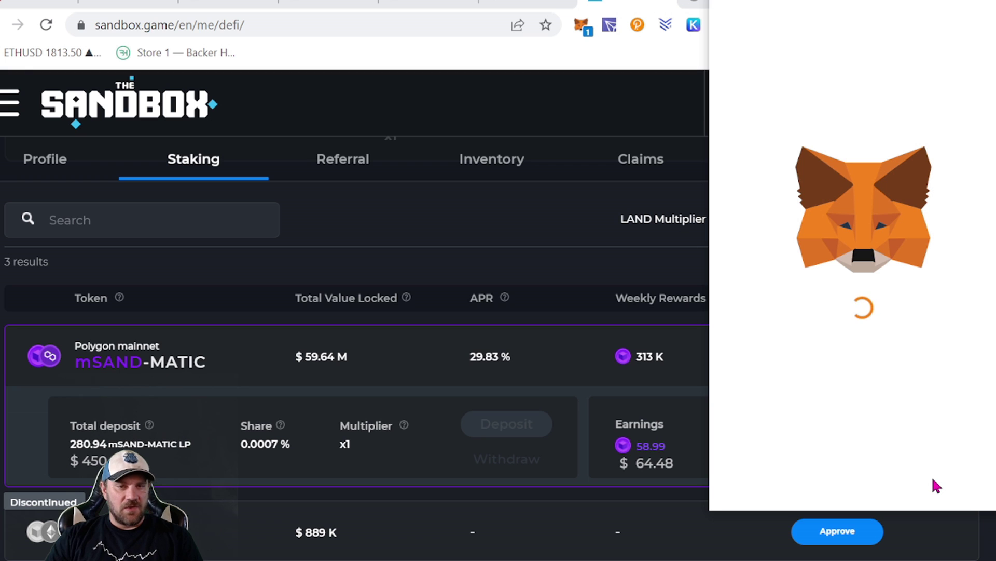
pyautogui.scroll(-1, 941, 460)
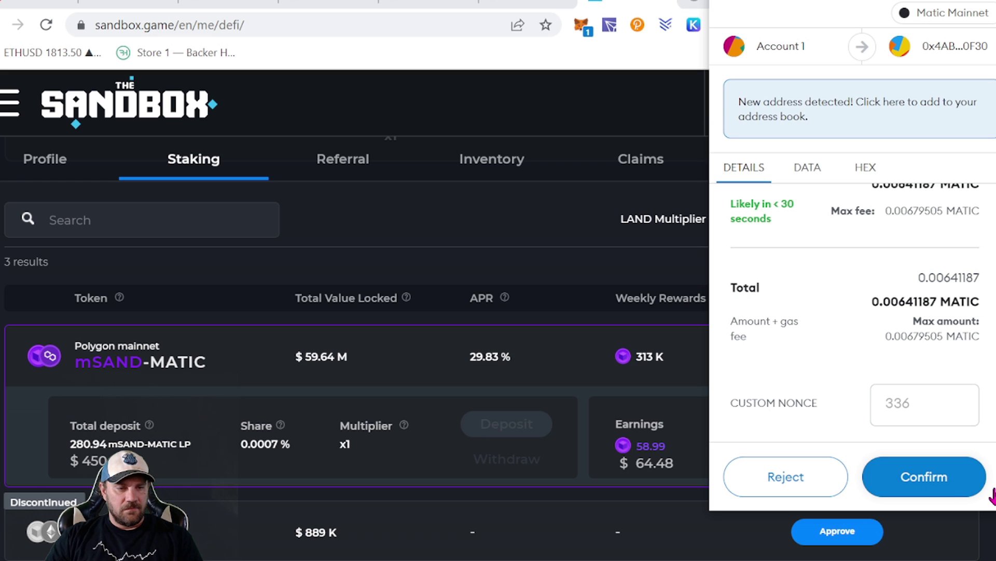
pyautogui.click(979, 481)
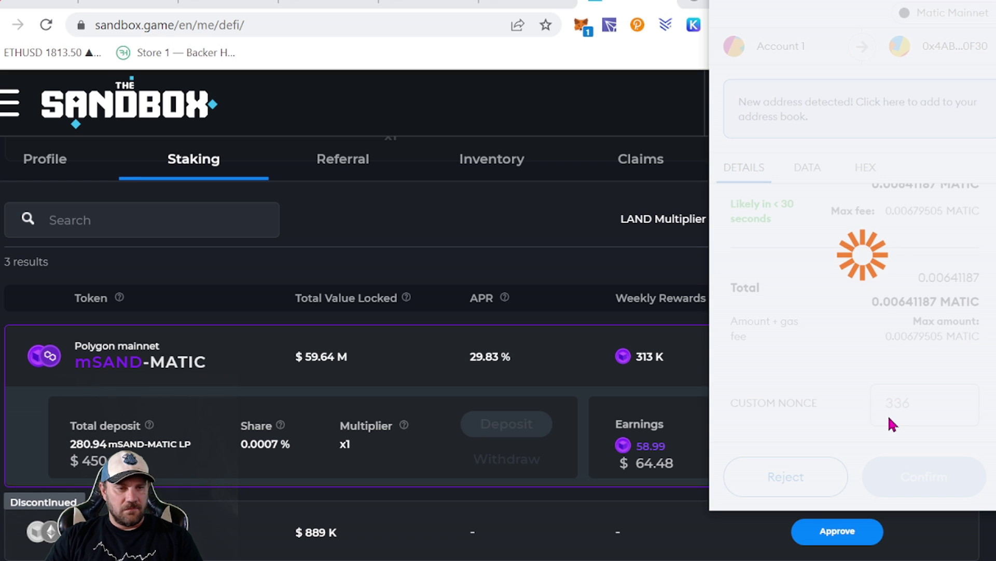
pyautogui.scroll(-1, 870, 491)
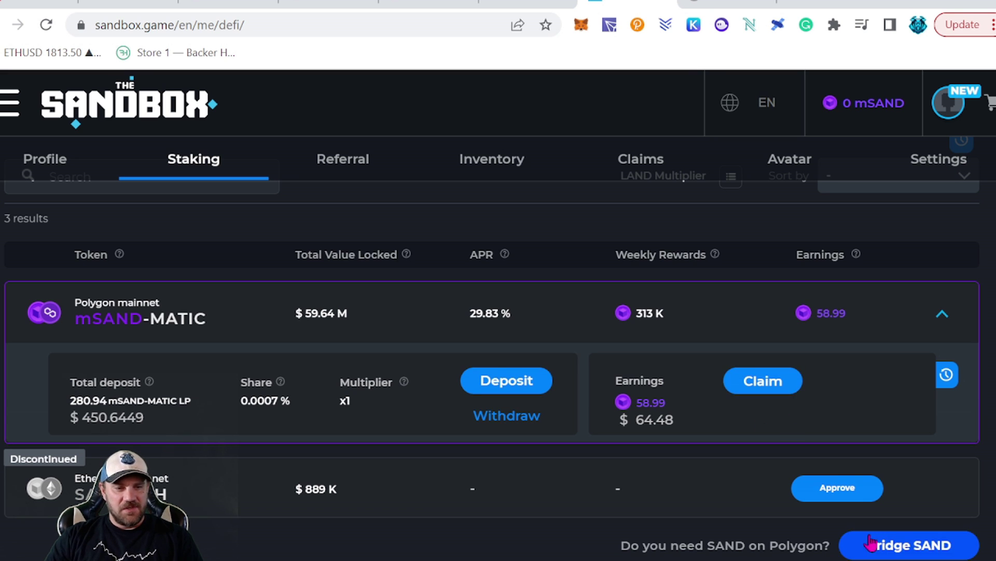
pyautogui.click(581, 25)
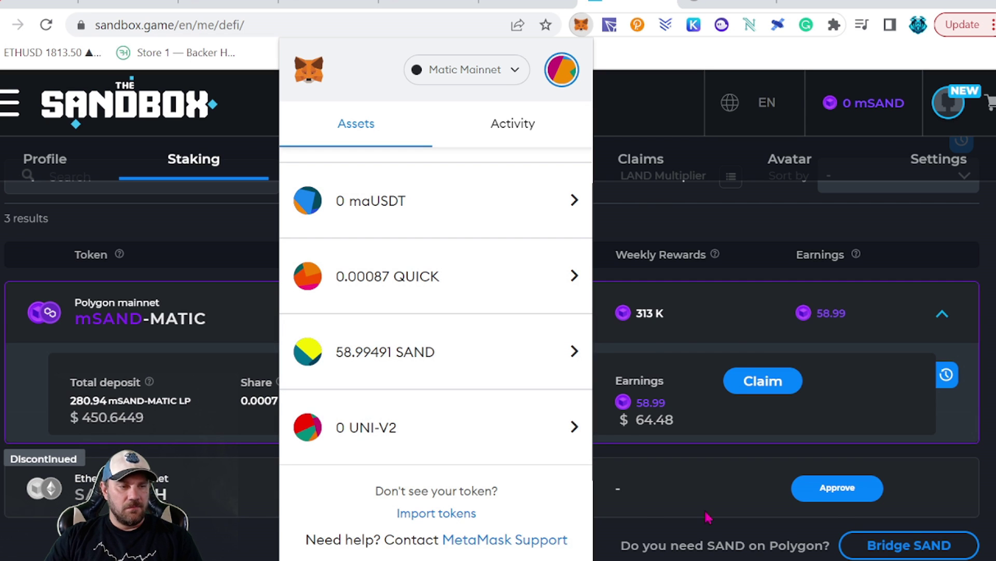
pyautogui.click(882, 545)
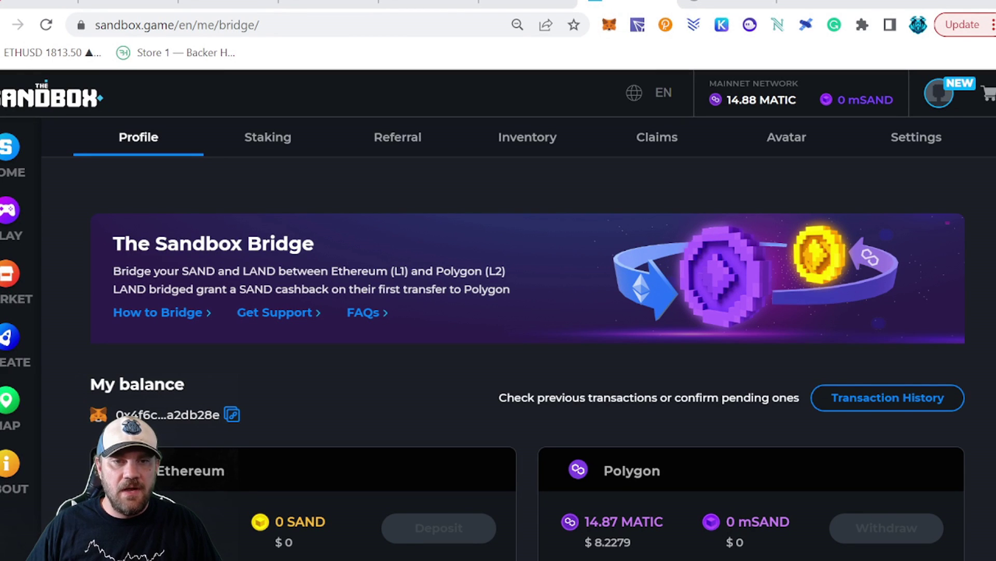
# Scroll the bridge page to the Polygon NFTs and the 10 mSAND cashback bar
pyautogui.scroll(-4, 778, 371)
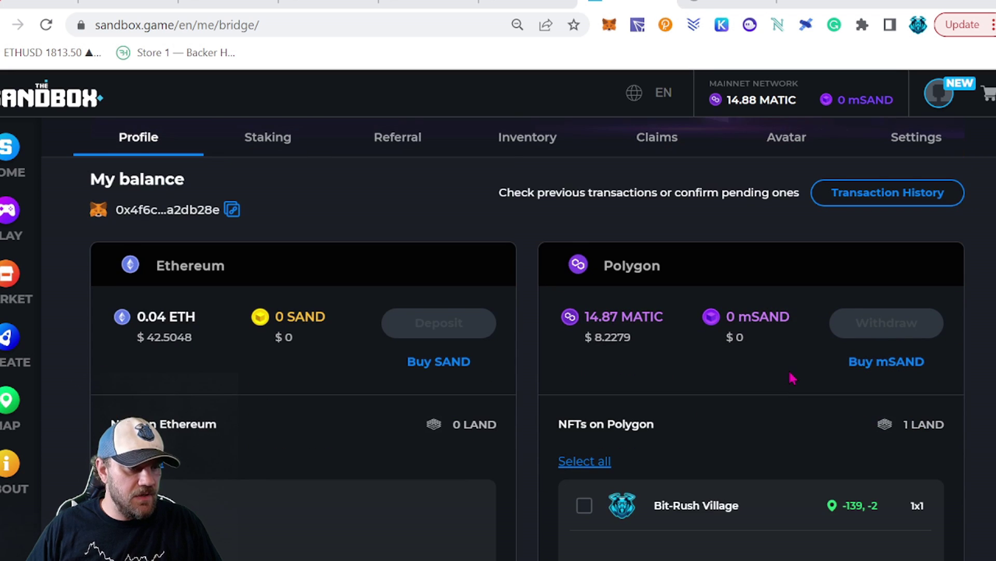
pyautogui.scroll(-2, 793, 378)
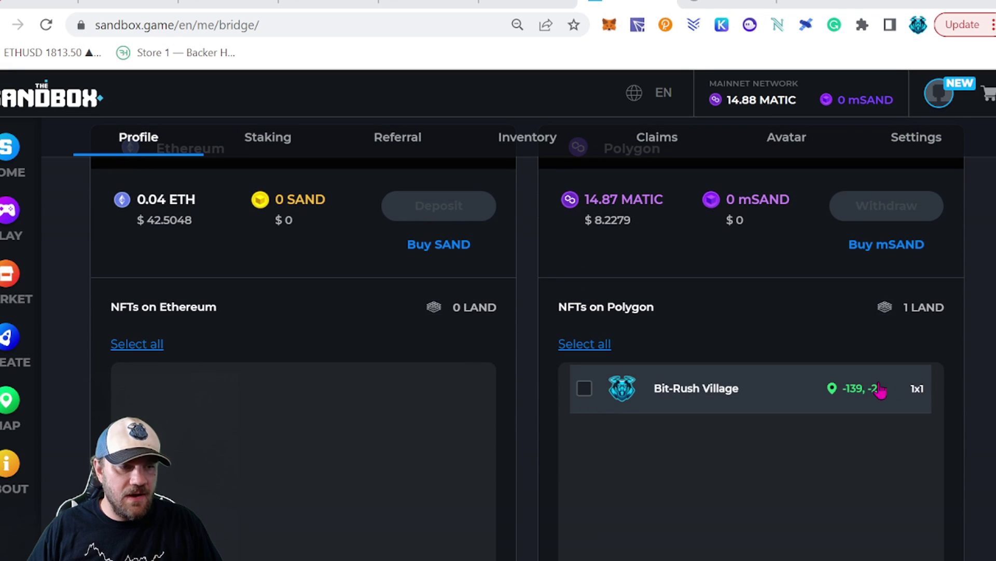
pyautogui.scroll(3, 768, 384)
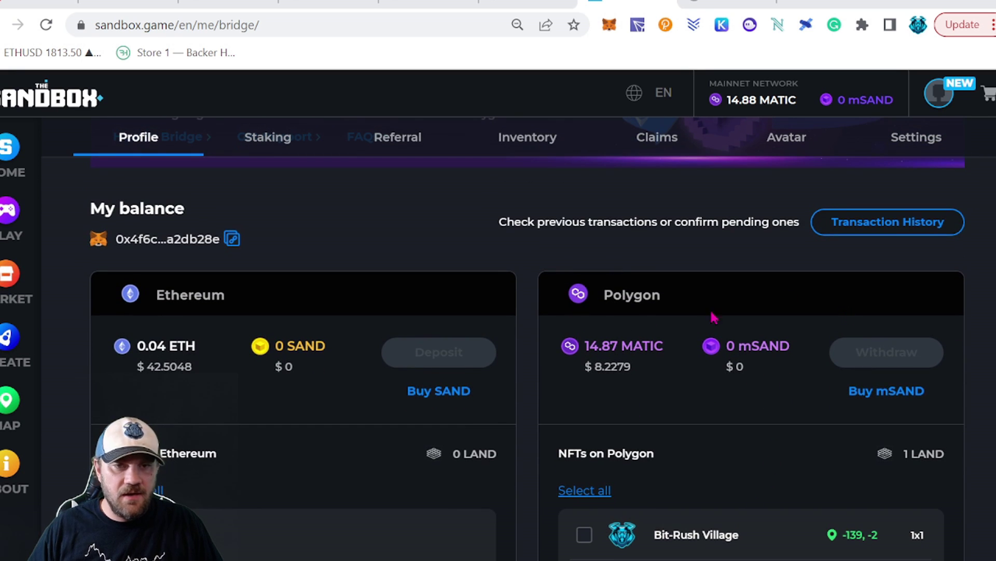
pyautogui.scroll(-2, 712, 385)
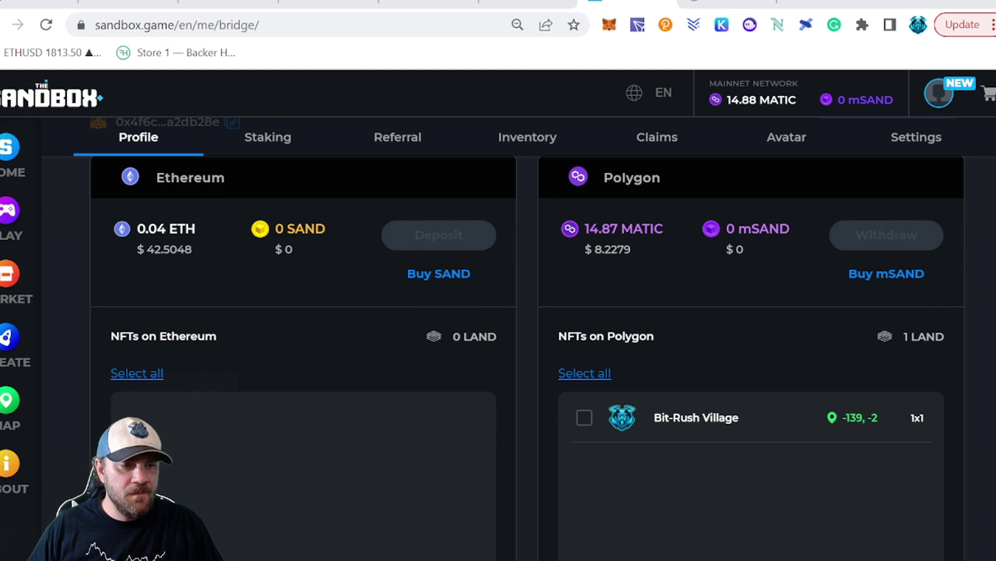
pyautogui.scroll(-5, 893, 465)
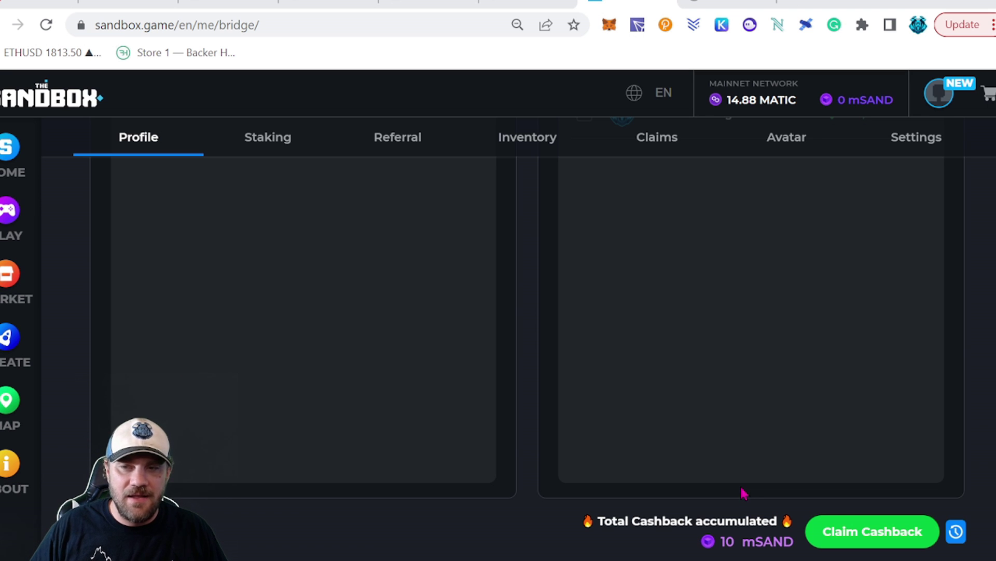
# Claim the 10 mSAND bridge cashback, approve it in MetaMask, and move to the Bit-Rush Crypto YouTube channel
pyautogui.click(871, 535)
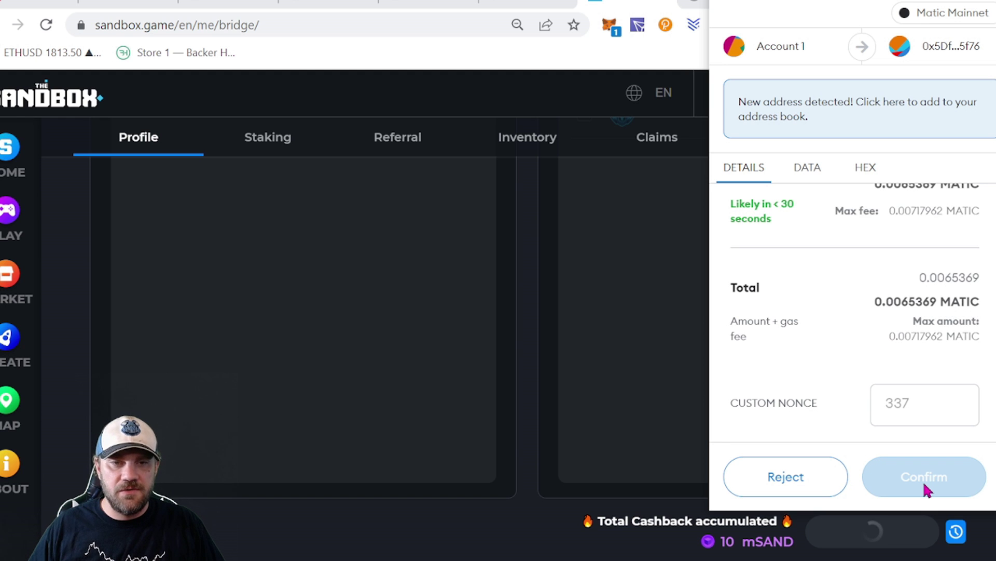
pyautogui.click(923, 486)
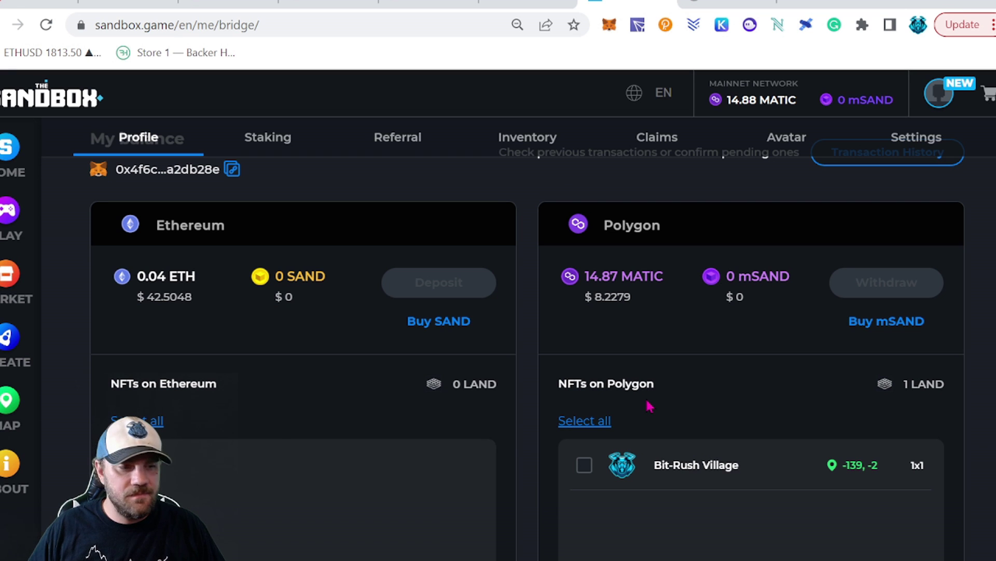
pyautogui.hotkey('ctrl', 'shift', 'Tab')
pyautogui.hotkey('ctrl', 'shift', 'Tab')
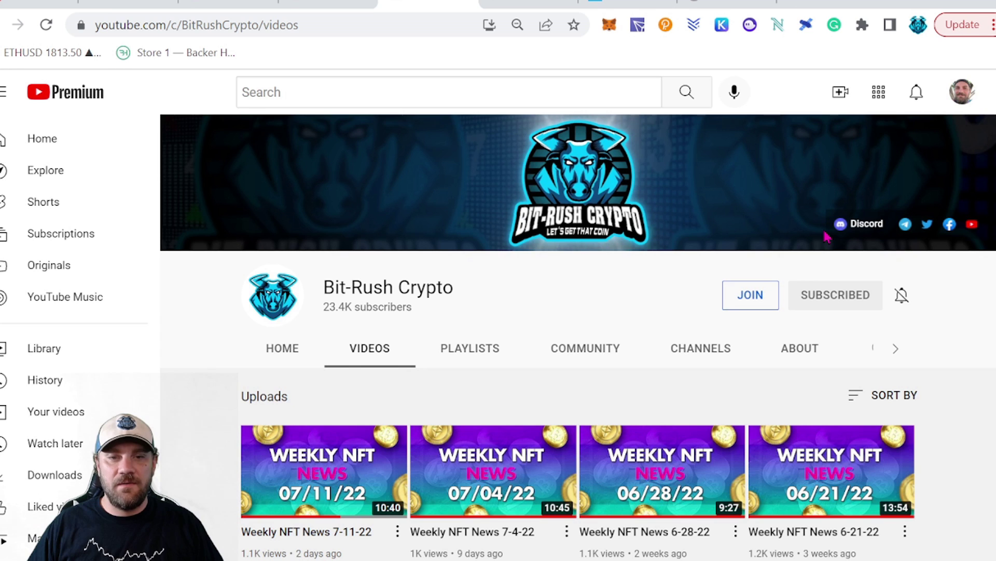